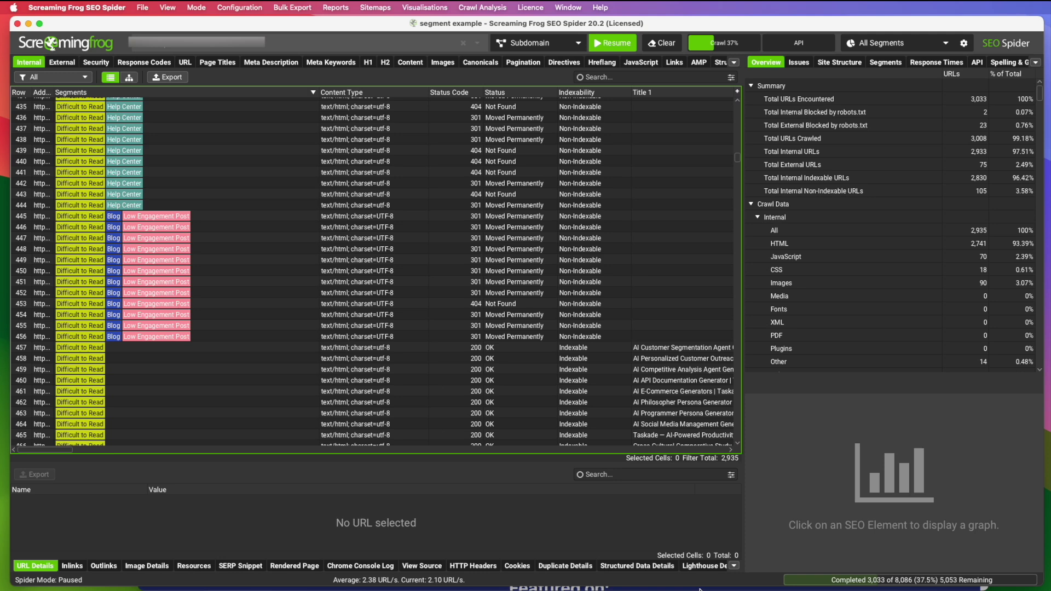
- Glance at the SEO Pub website in the browser, then return to the Screaming Frog crawl results
left_click(699, 589)
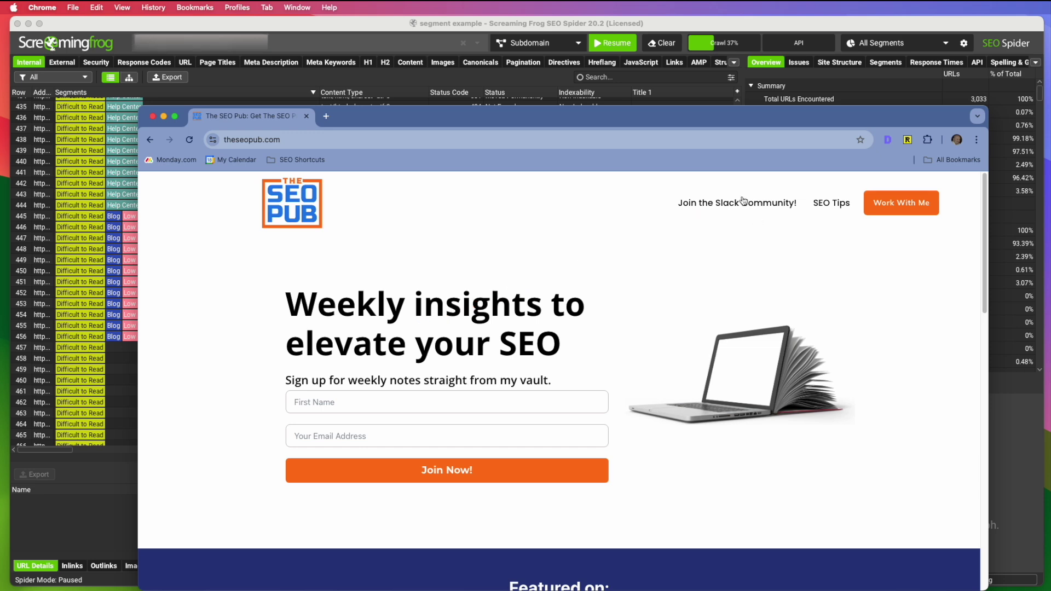
left_click(691, 26)
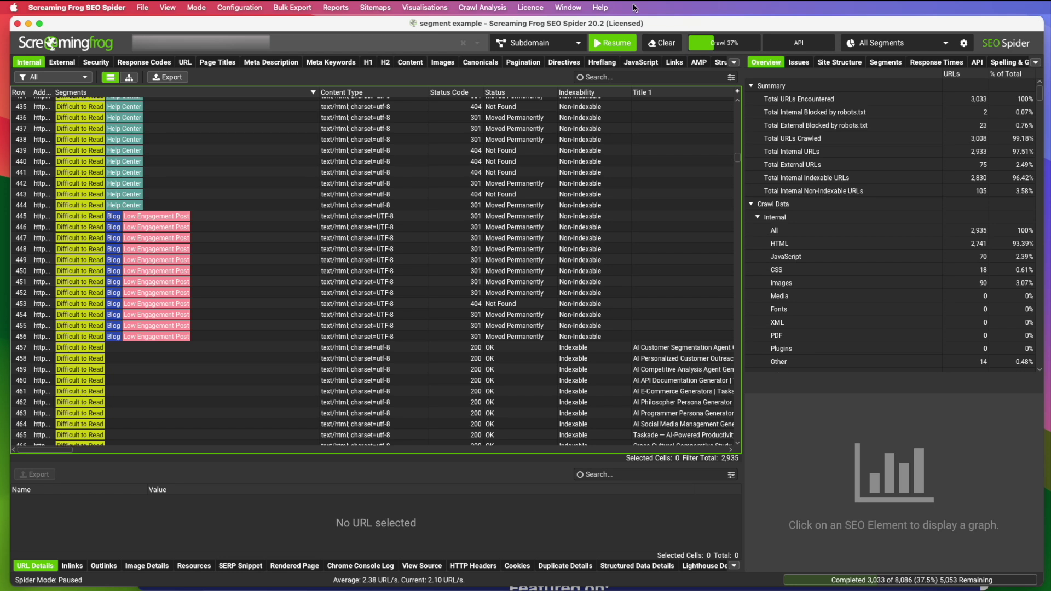
- Open Configuration > Segments to view the Difficult to Read, Blog, Templates, Help Center and Low Engagement Post segments
left_click(220, 9)
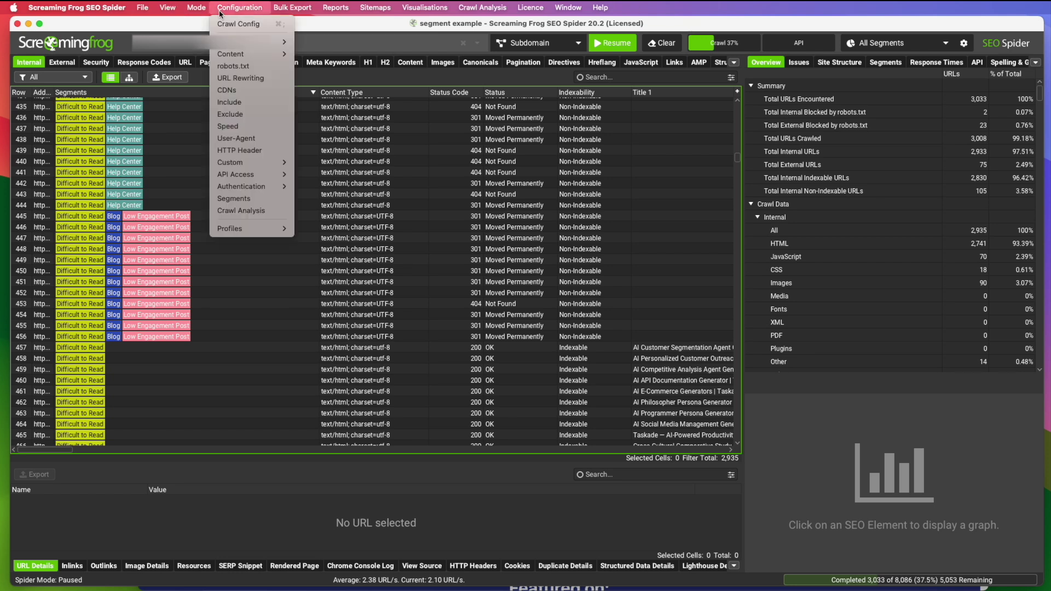
mouse_move(248, 179)
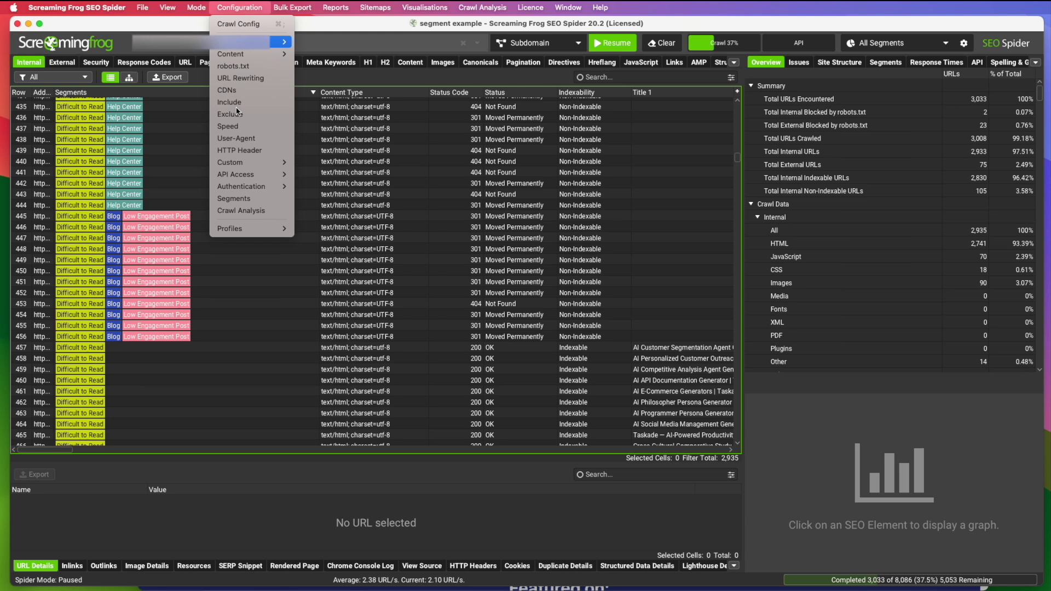
left_click(235, 198)
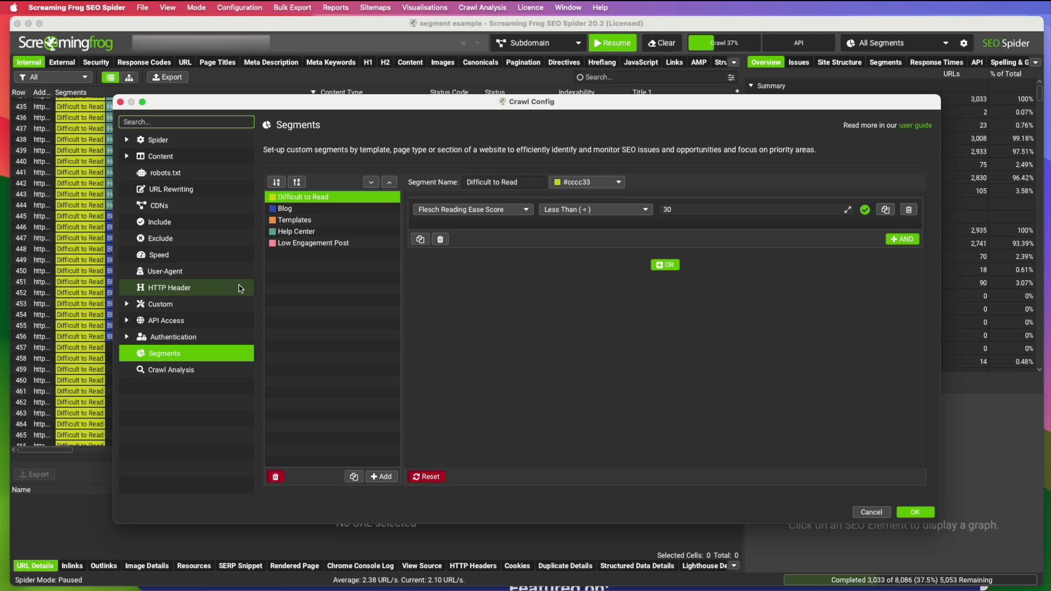
left_click(381, 477)
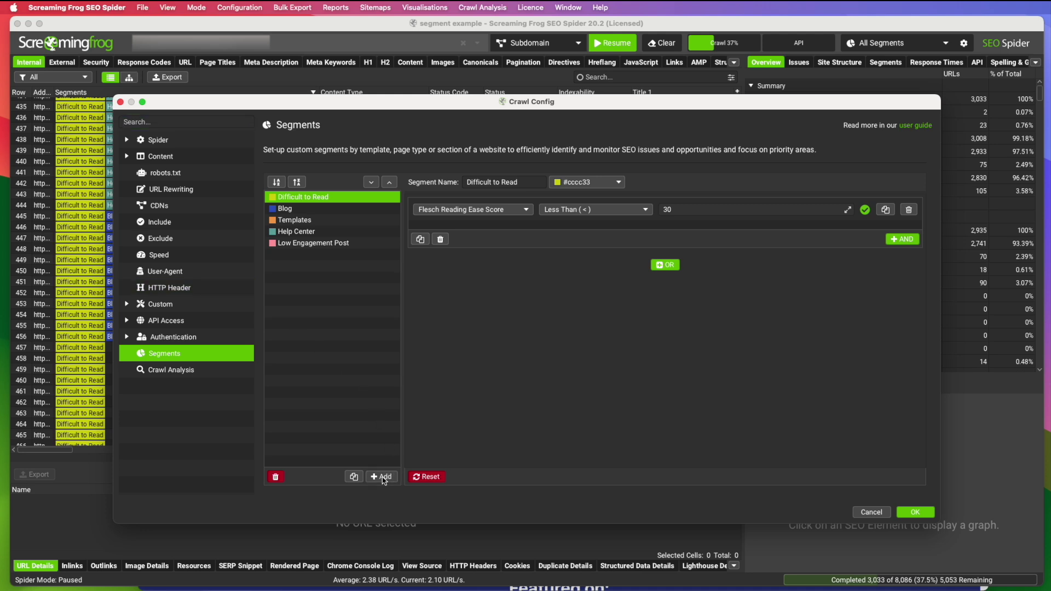
left_click(474, 210)
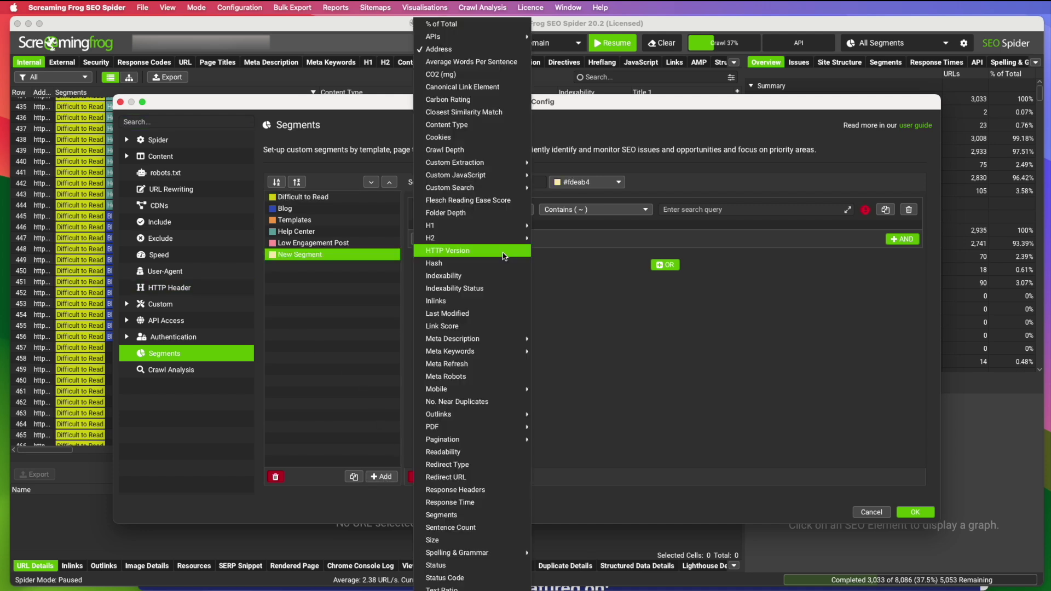
left_click(609, 321)
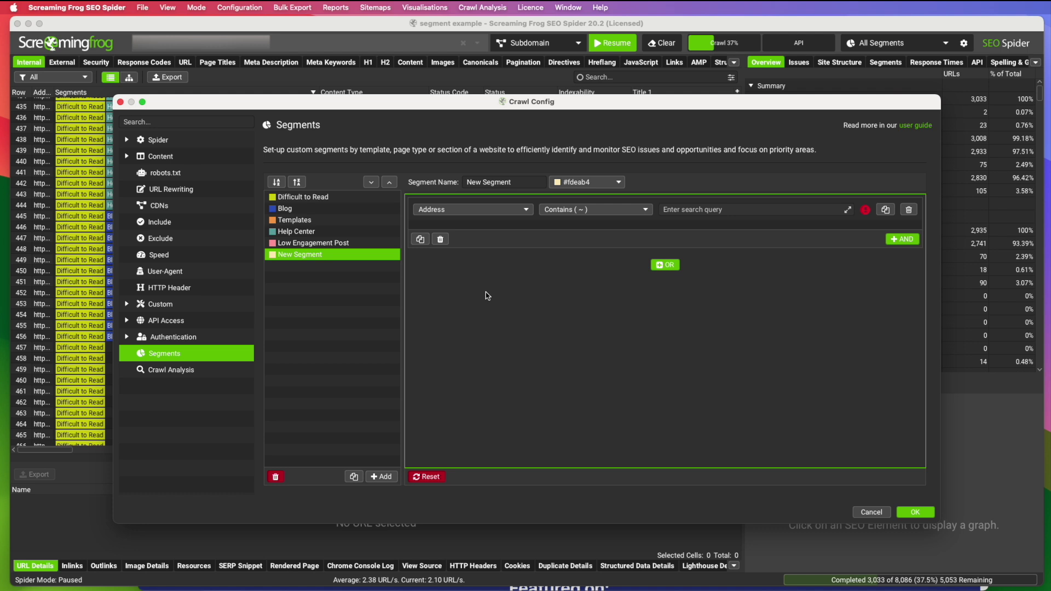
left_click(343, 261)
left_click(276, 477)
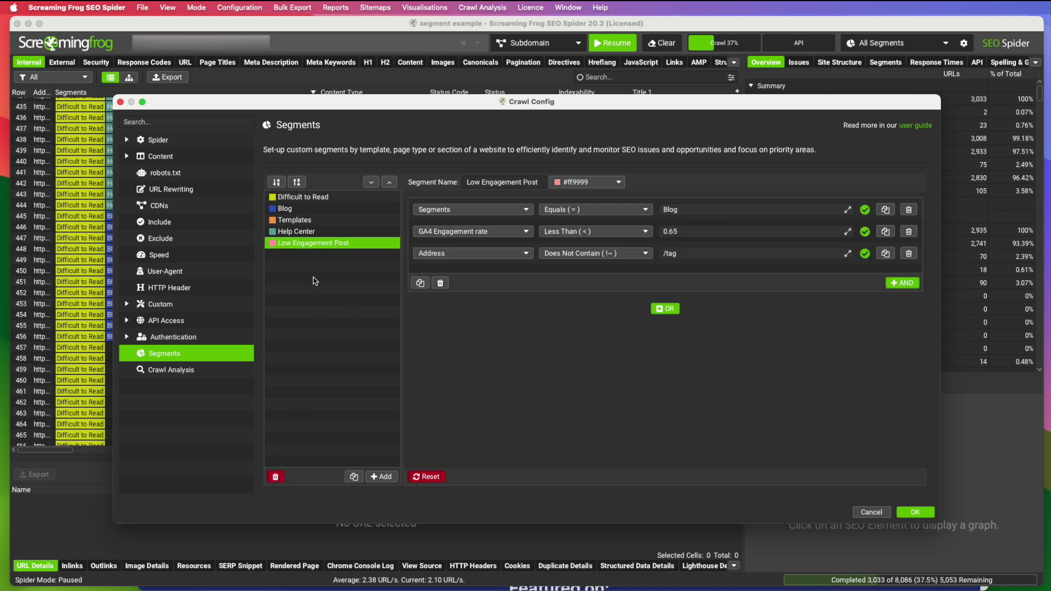
left_click(316, 199)
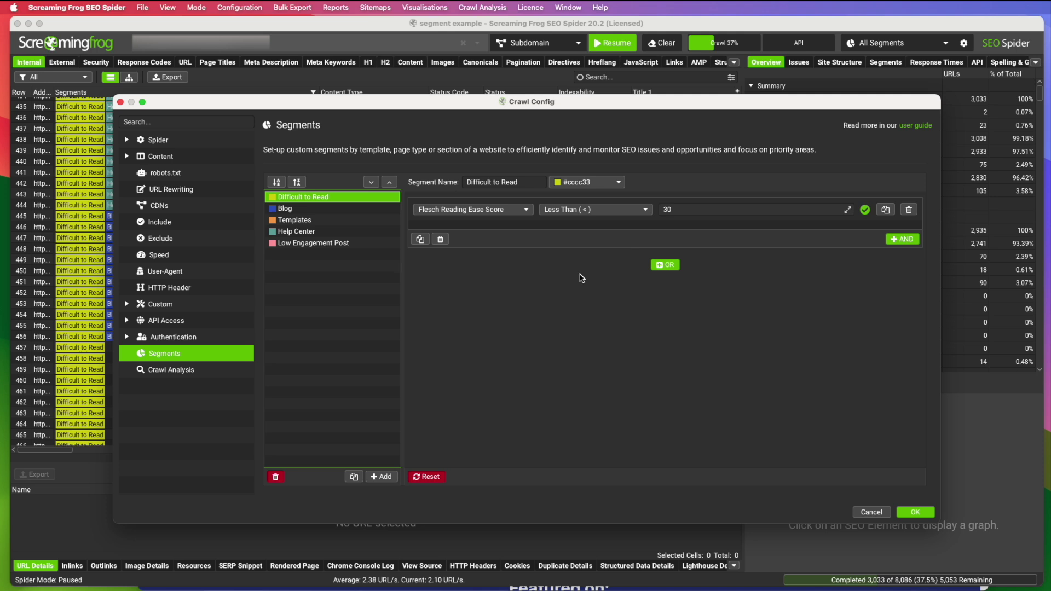
left_click(293, 211)
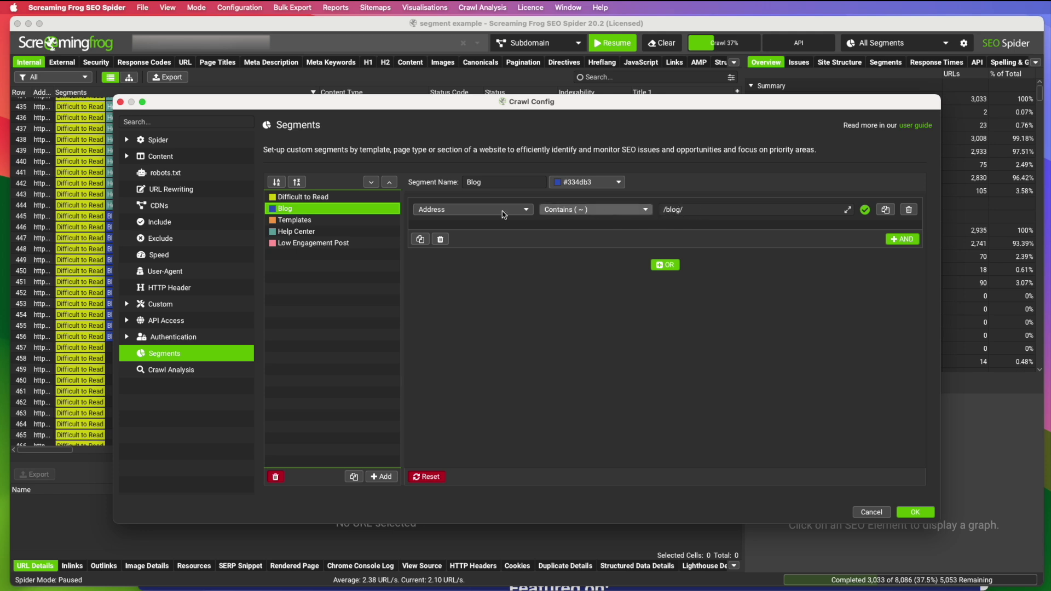
left_click(333, 222)
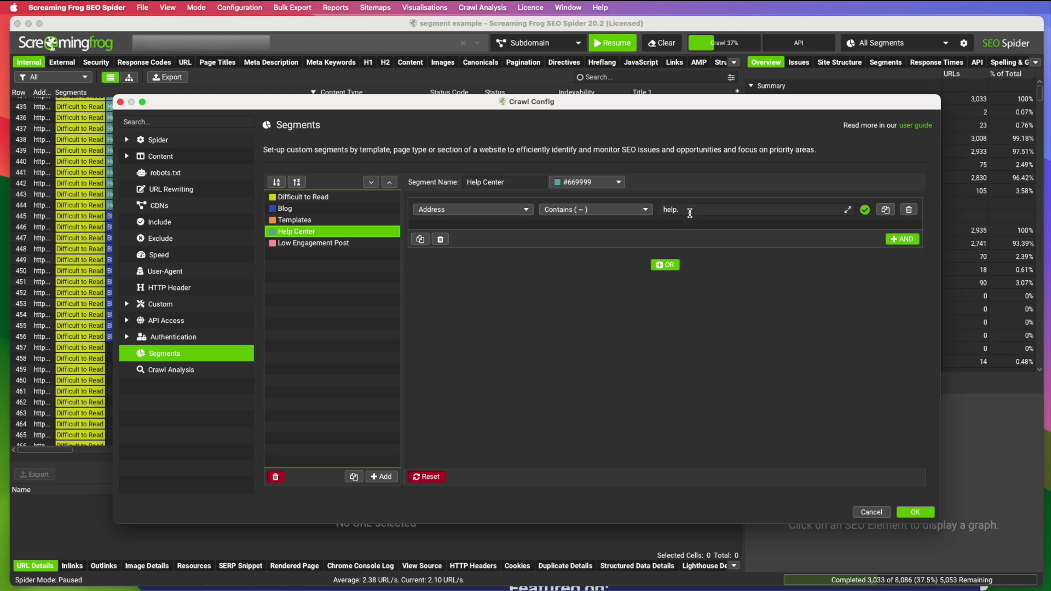
left_click(350, 244)
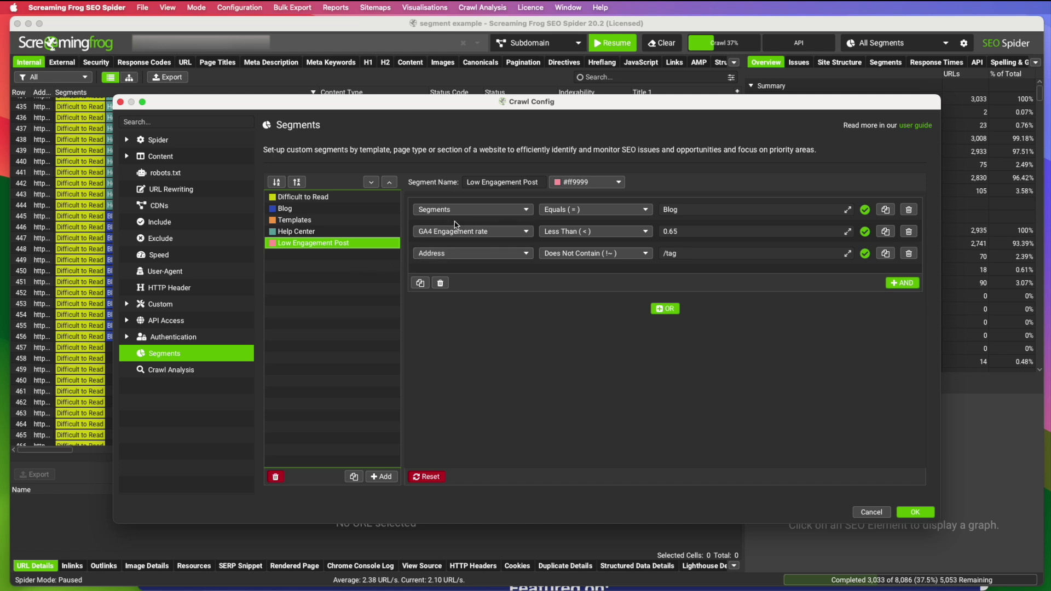
left_click(487, 211)
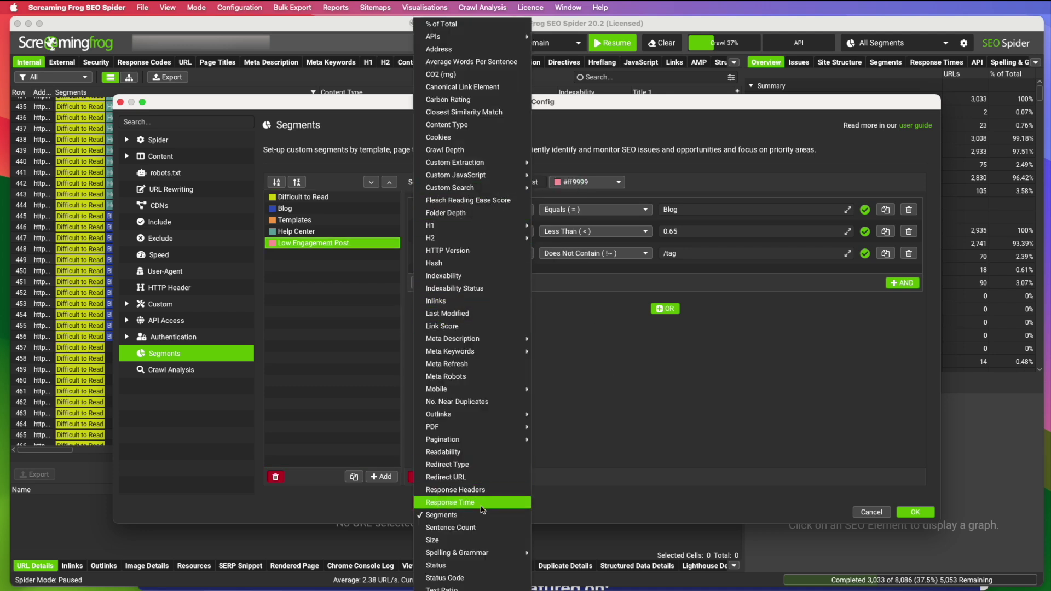
left_click(453, 516)
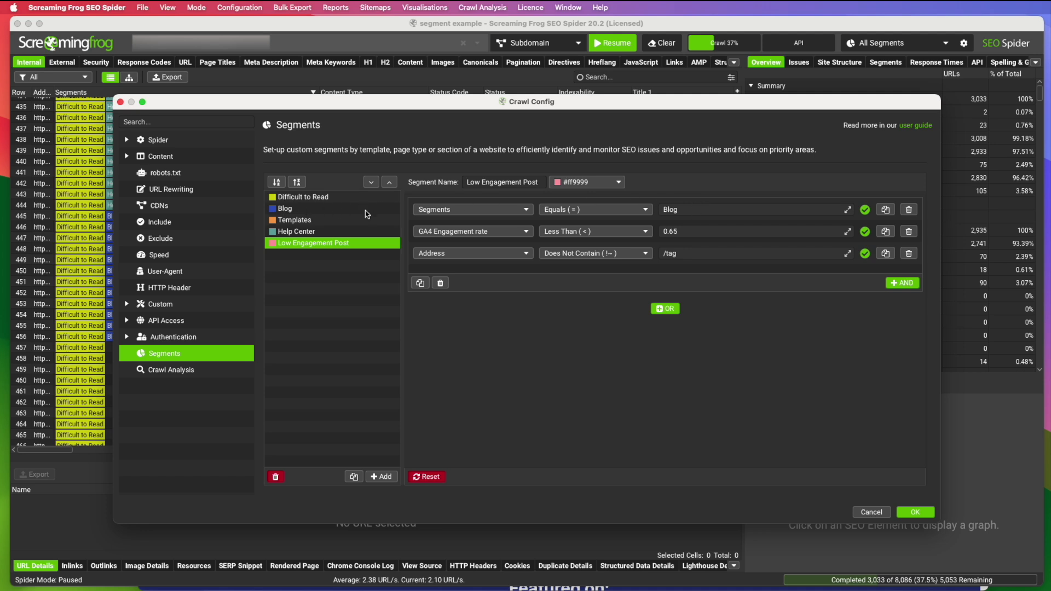
left_click(507, 237)
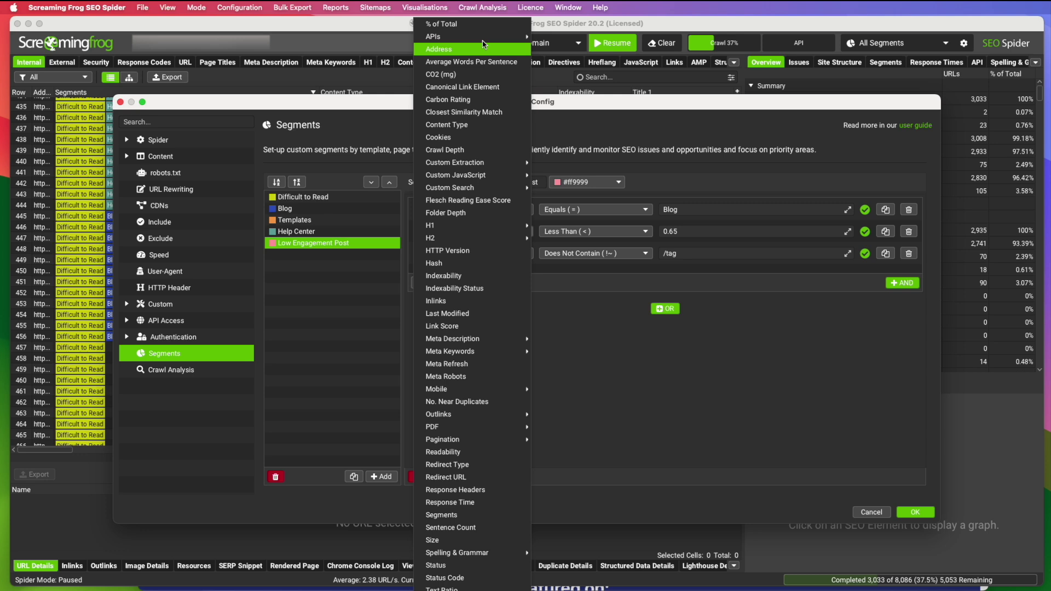
mouse_move(484, 37)
mouse_move(590, 48)
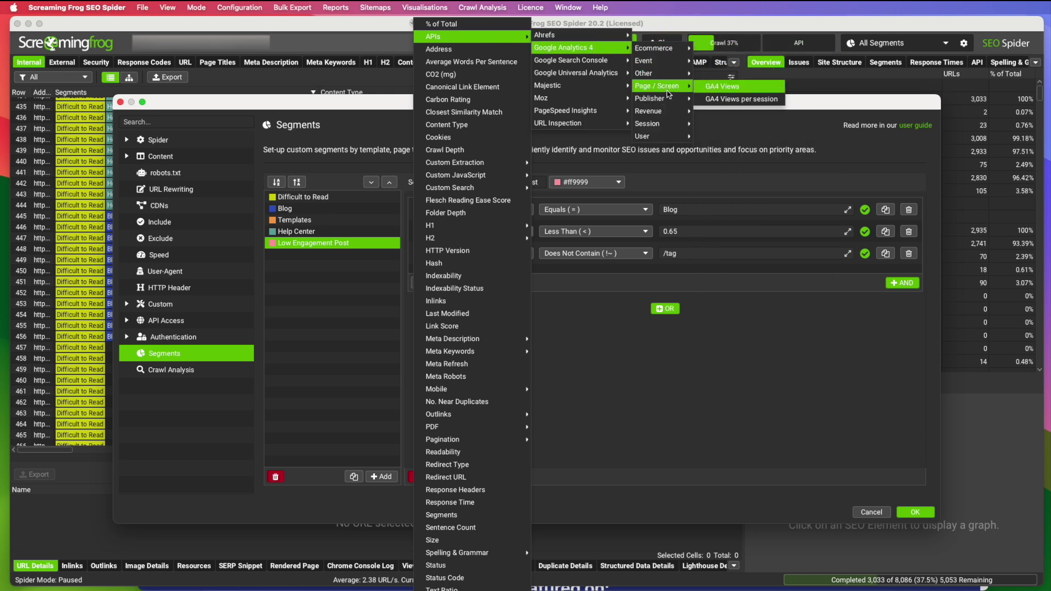
mouse_move(673, 103)
mouse_move(652, 123)
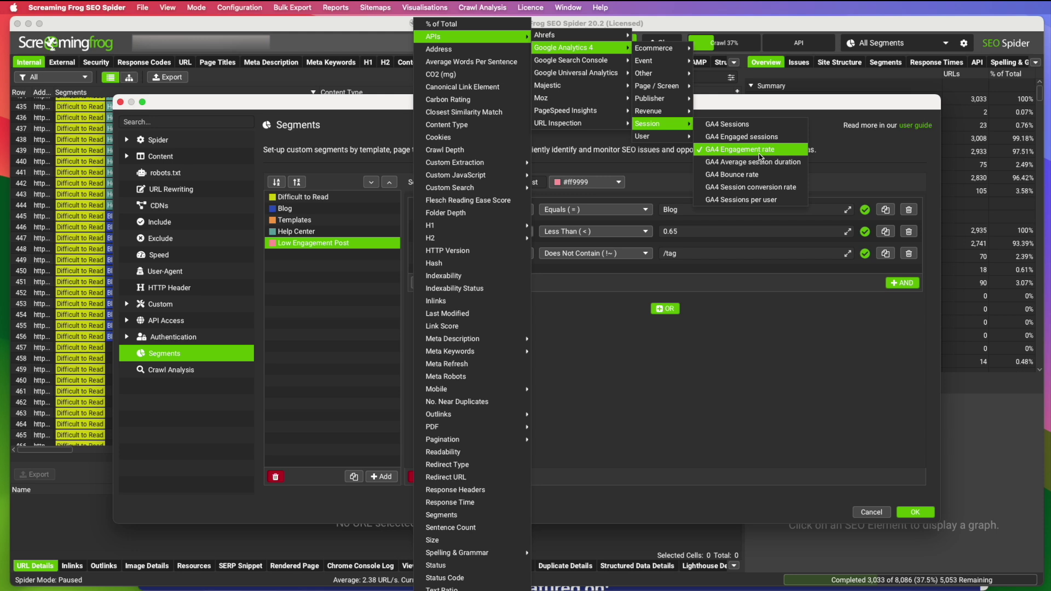
left_click(761, 157)
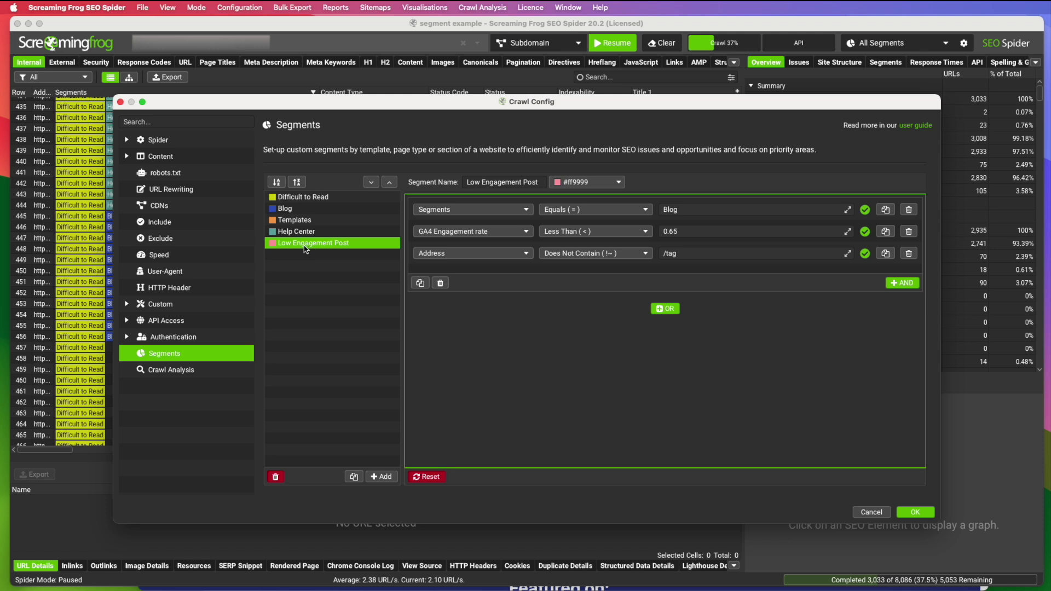
- Move the Low Engagement Post segment up two places in the segment list
left_click(305, 247)
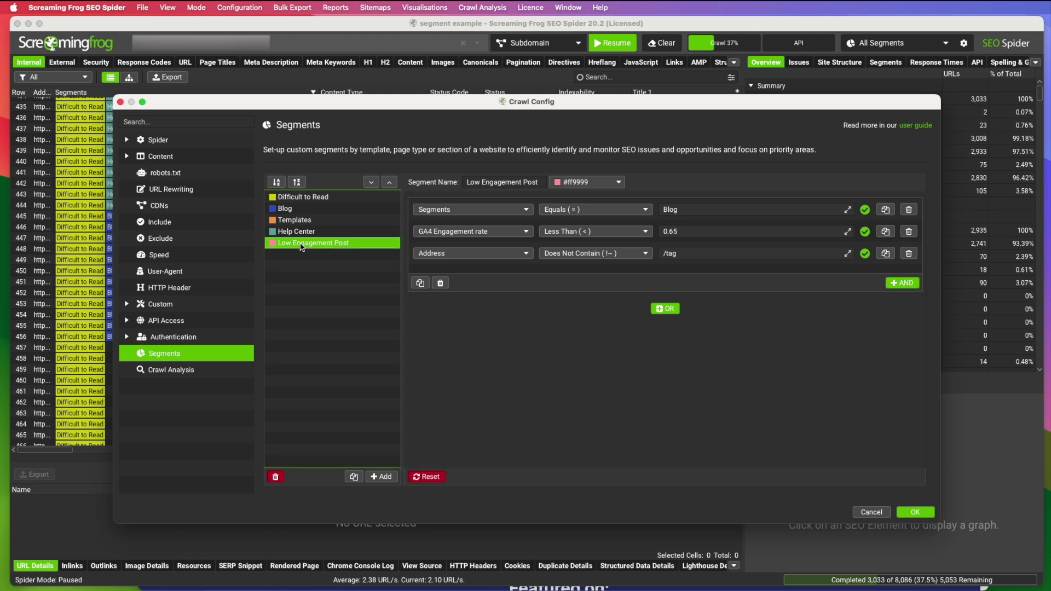
left_click(388, 184)
left_click(388, 184)
left_click(389, 184)
- Add a new segment named 'Blog - < 3 int links' and colour it red
left_click(382, 477)
left_click(491, 183)
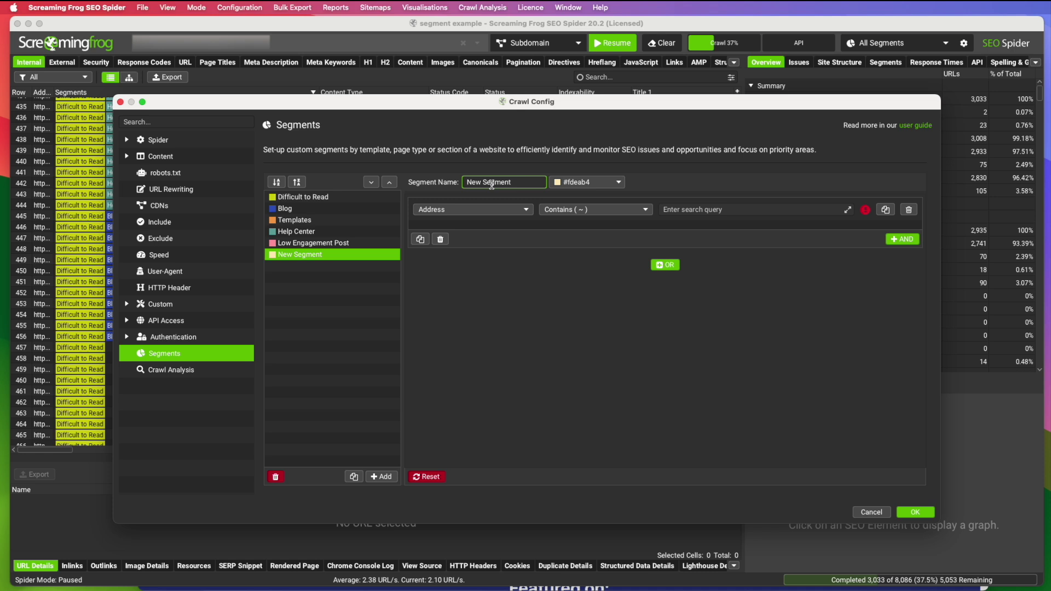
triple_click(492, 183)
type("Blog - ")
type("I")
type("less")
key("BackSpace")
key("BackSpace")
key("BackSpace")
key("BackSpace")
type("< 3 int links")
left_click(581, 185)
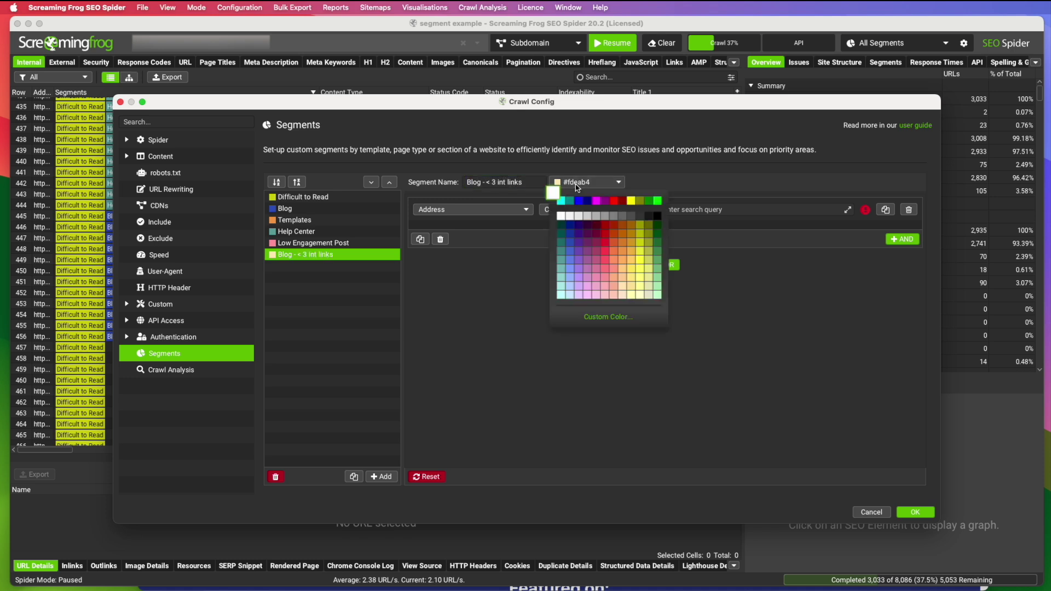
left_click(614, 201)
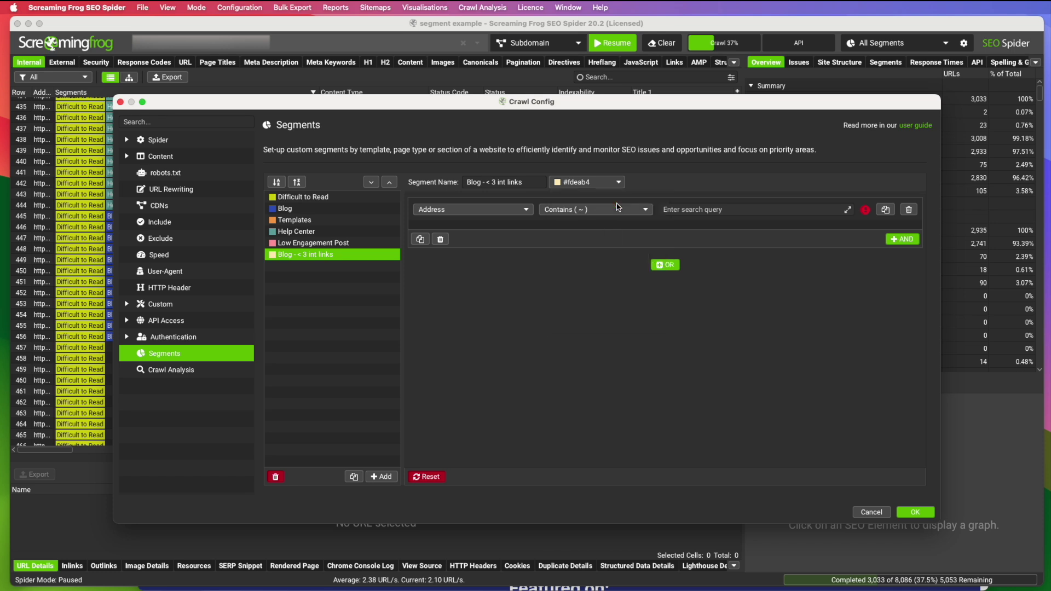
- Set the segment's first rule to Segments Equals Blog
left_click(508, 216)
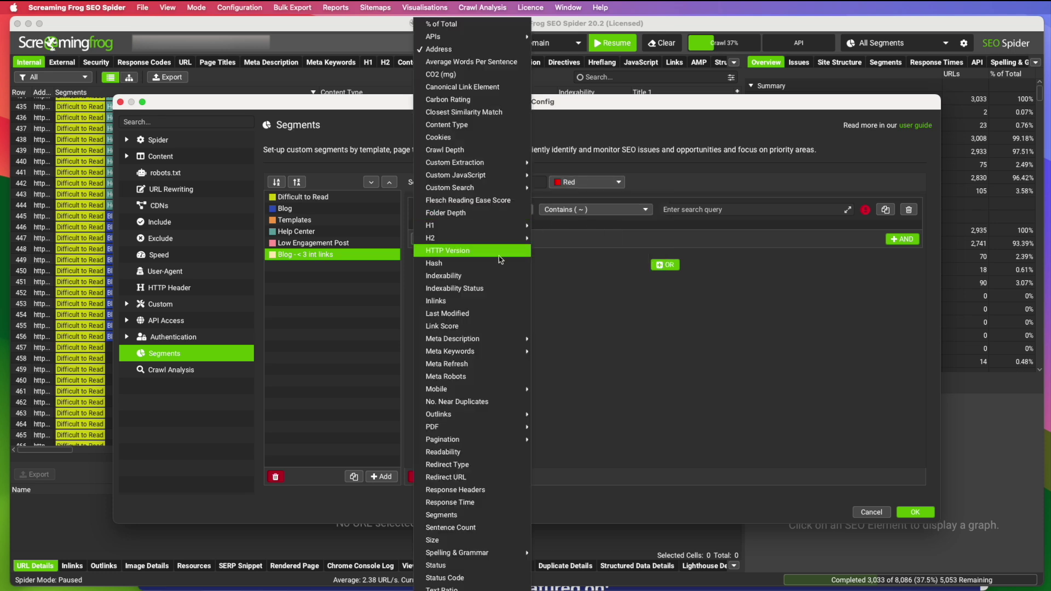
left_click(469, 513)
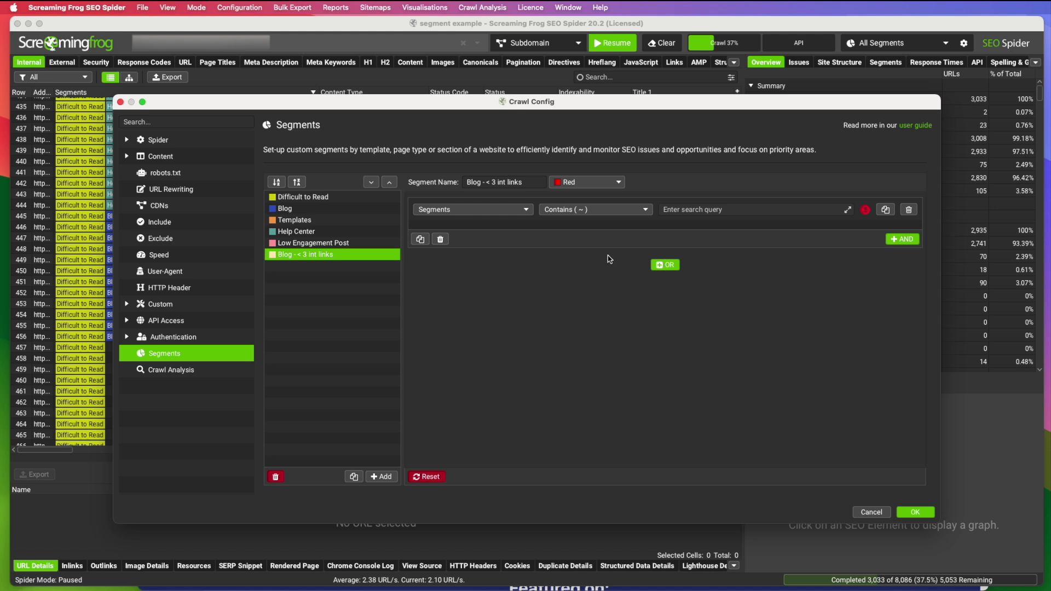
left_click(609, 211)
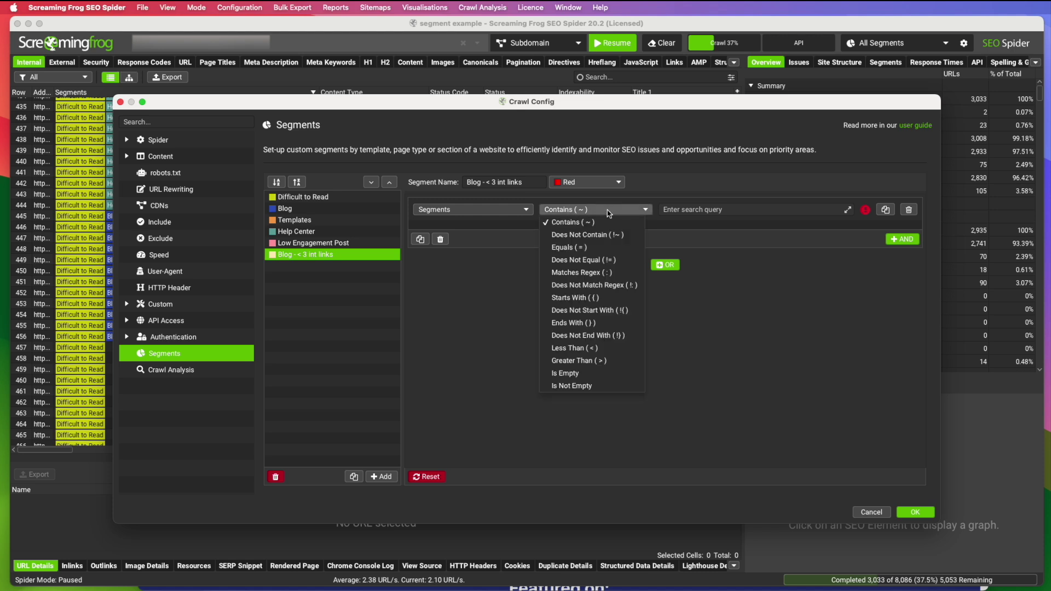
left_click(573, 247)
left_click(677, 209)
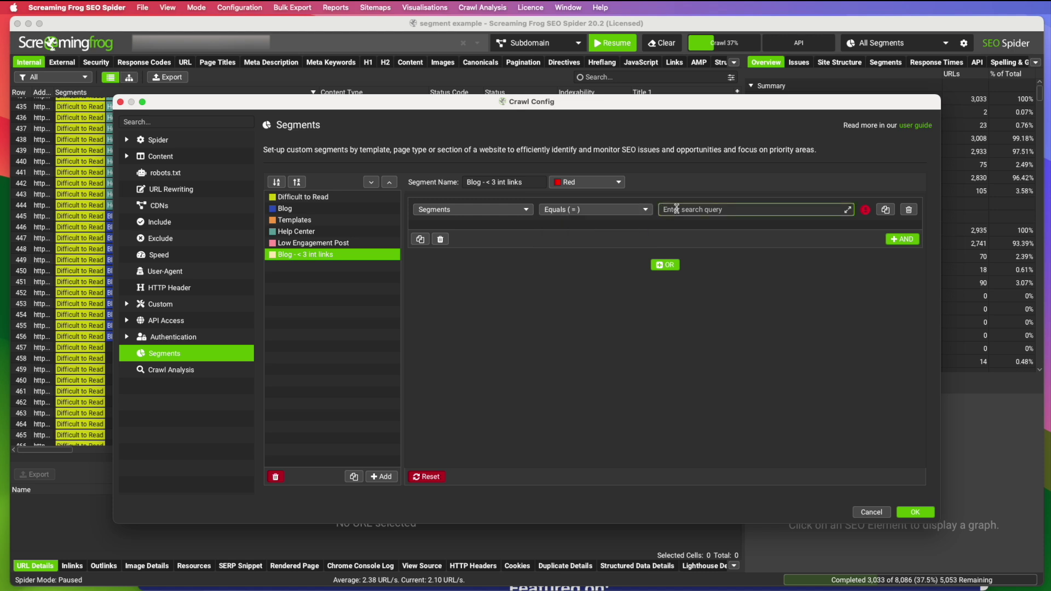
type("Blog")
left_click(838, 282)
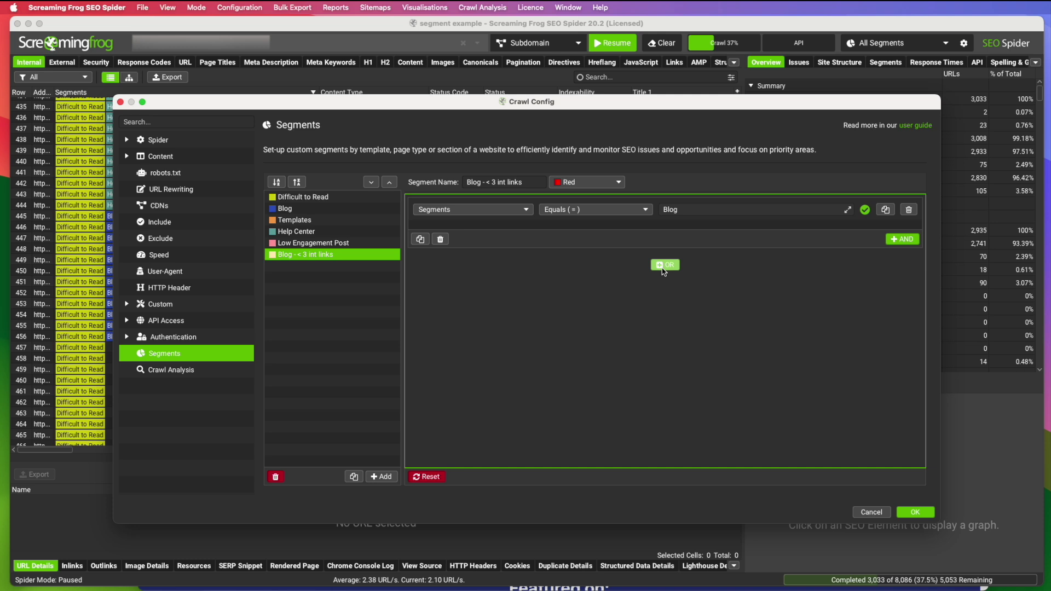
- Add an AND condition requiring Inlinks Less Than 3
left_click(898, 241)
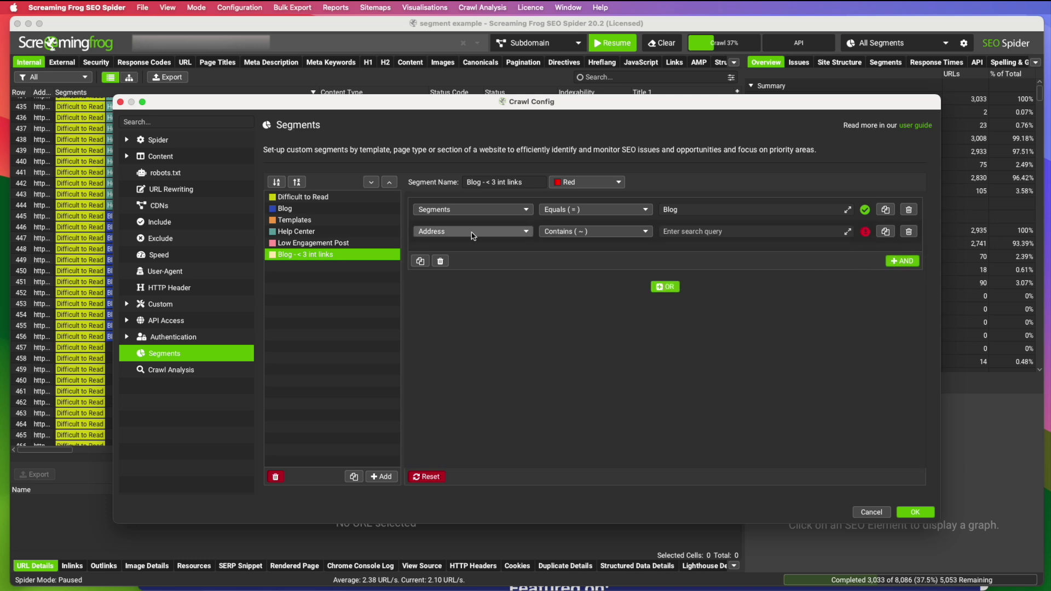
left_click(519, 232)
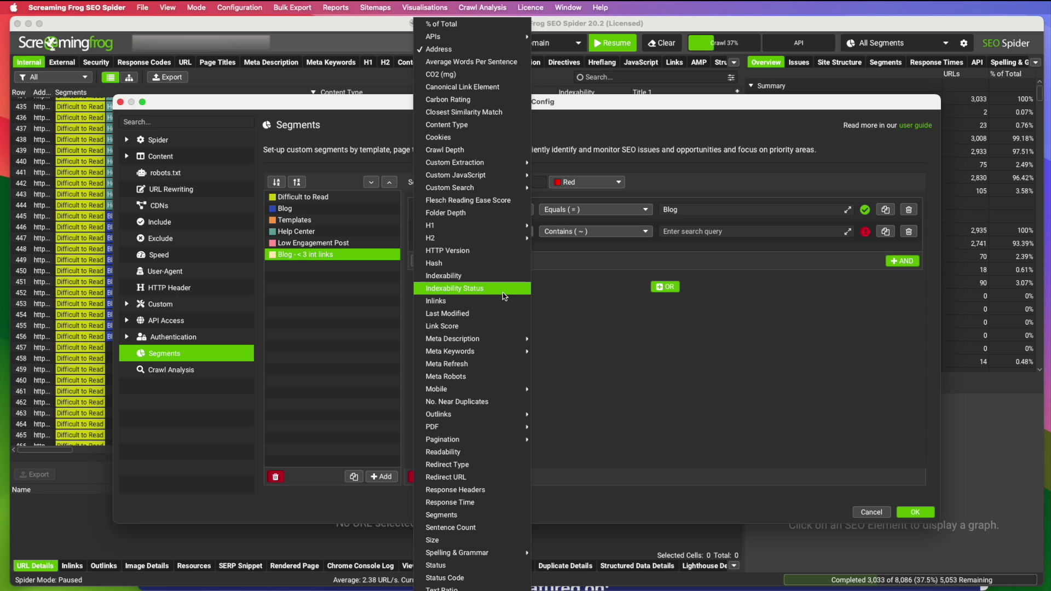
left_click(438, 303)
left_click(597, 233)
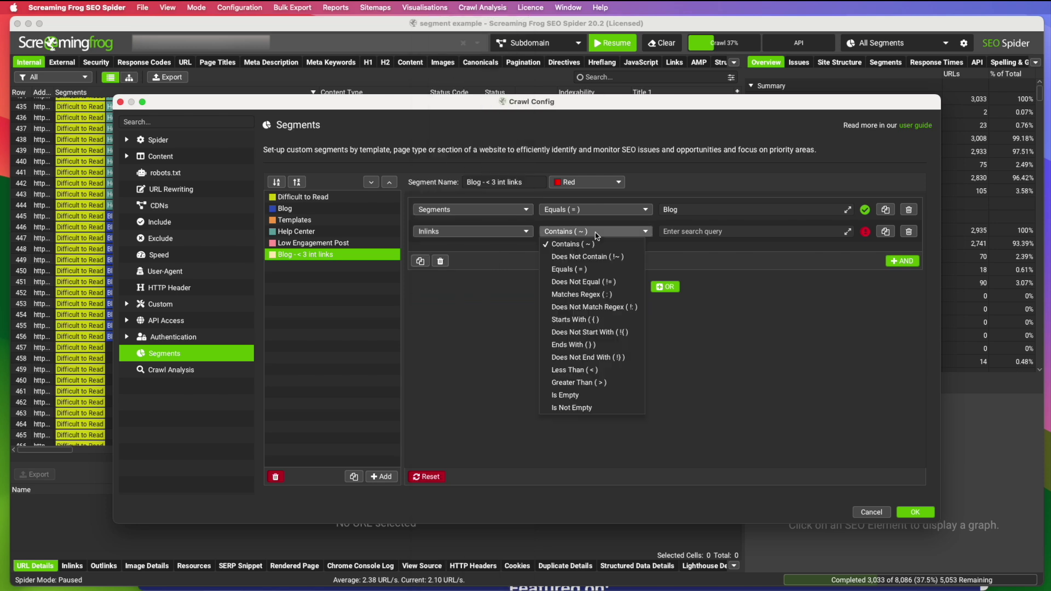
left_click(575, 370)
left_click(683, 237)
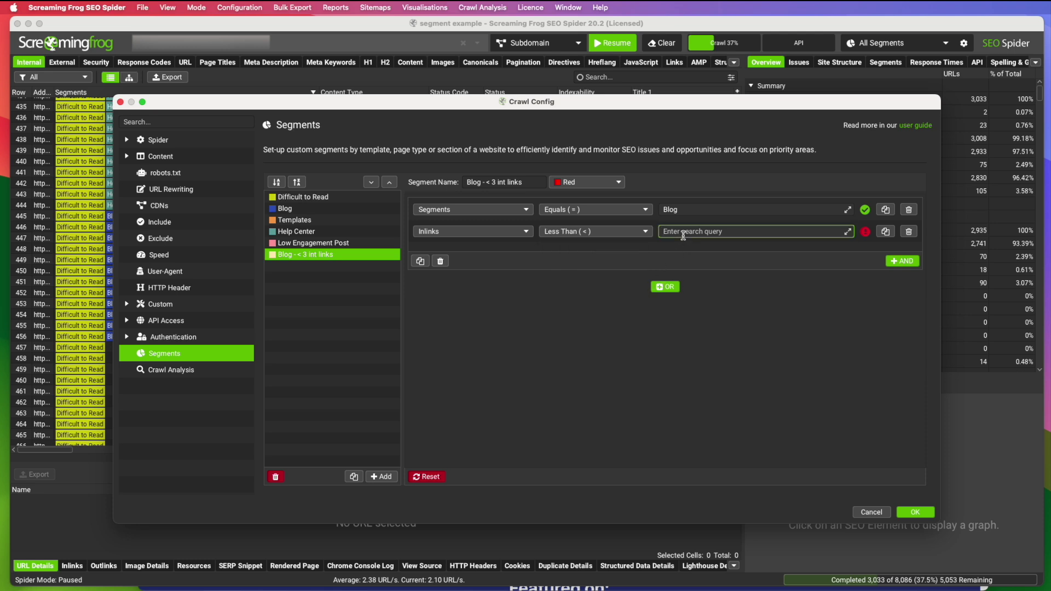
type("3")
left_click(741, 350)
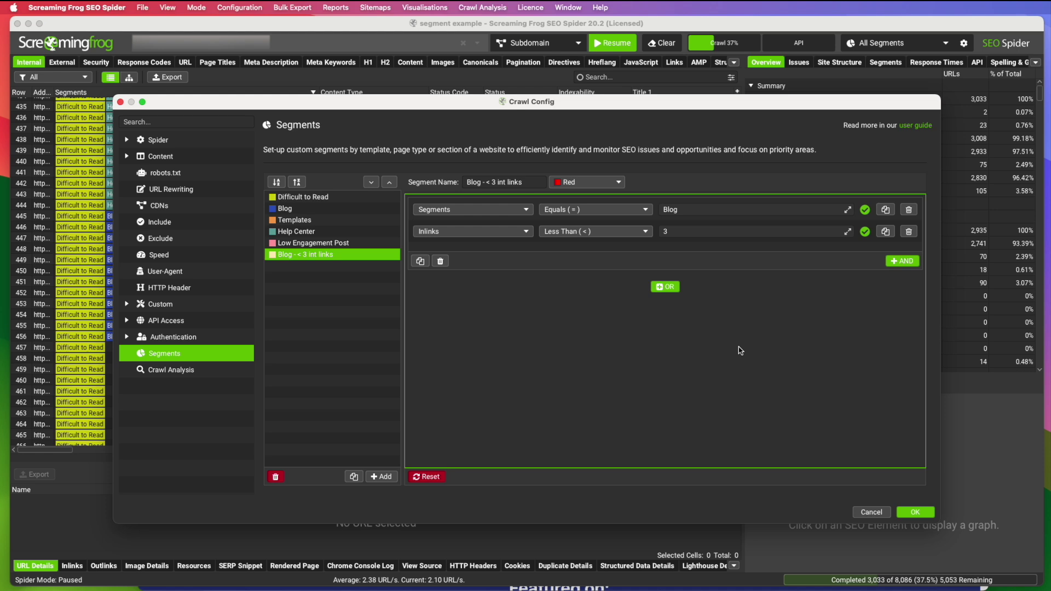
- Save the segment configuration and confirm resegmenting the crawled URLs
left_click(915, 512)
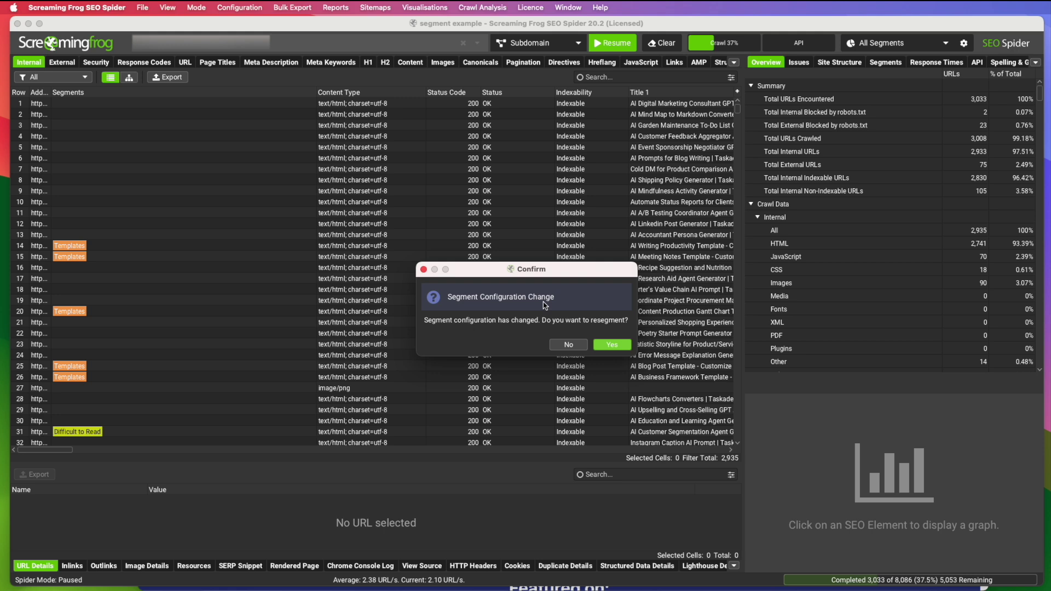
left_click(612, 345)
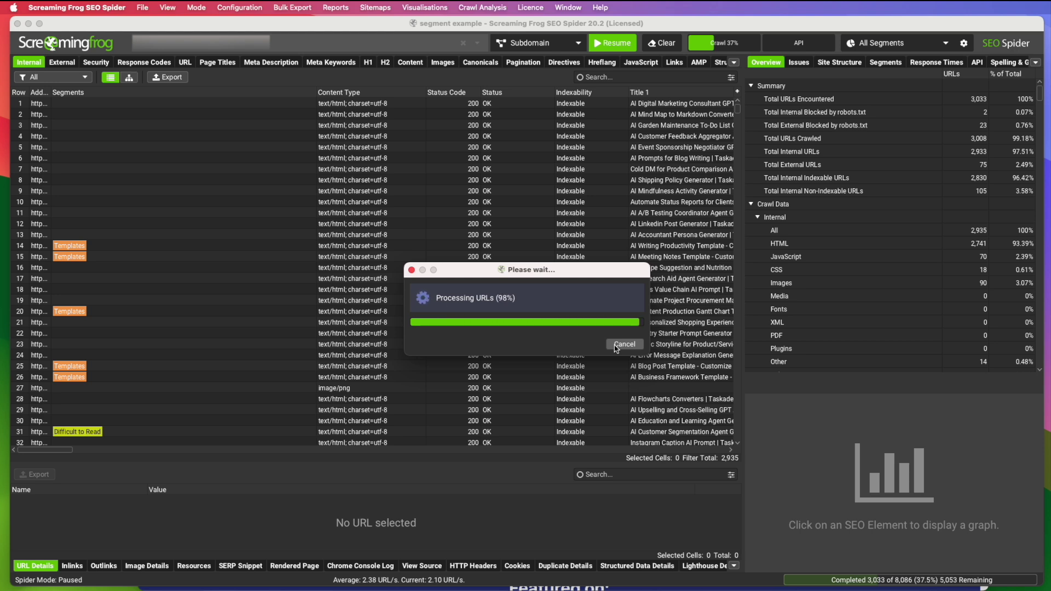
- Sort the Internal table by Segments in reverse and scroll to the red 'Blog - < 3 int links' rows
left_click(158, 97)
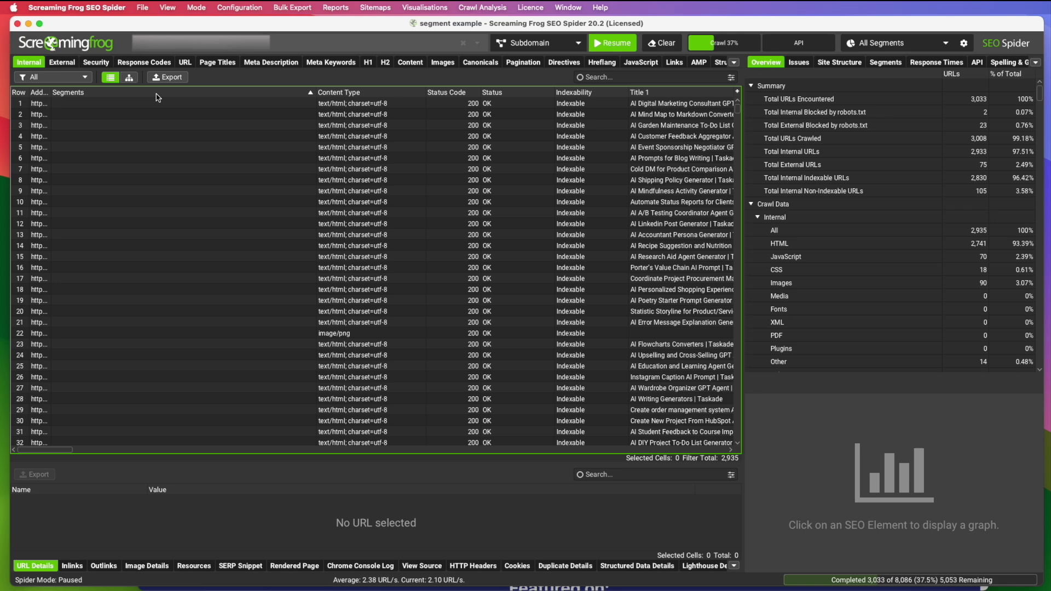
left_click(158, 97)
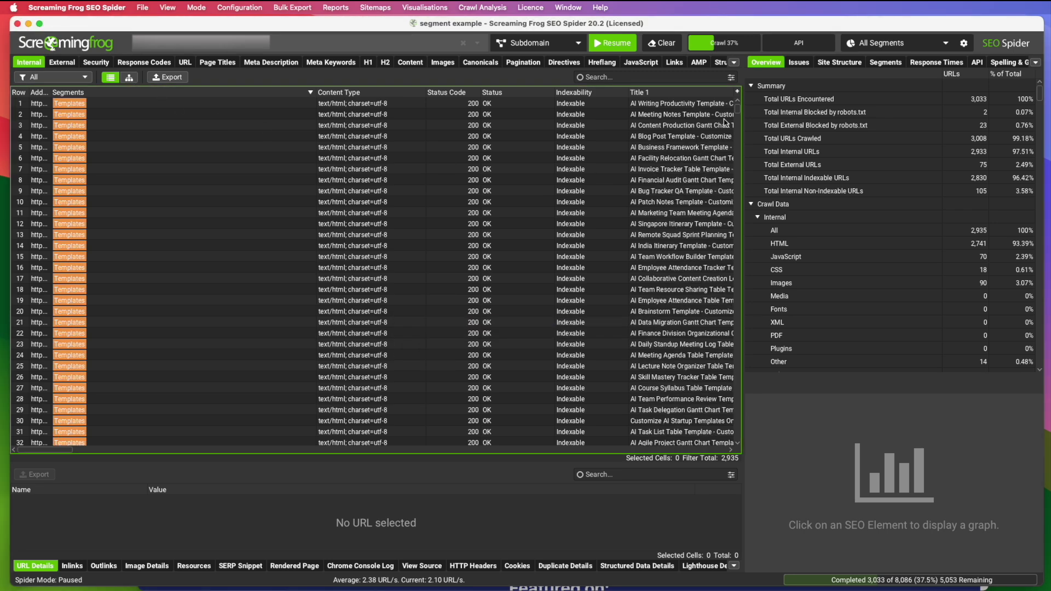
left_click_drag(737, 117, 737, 164)
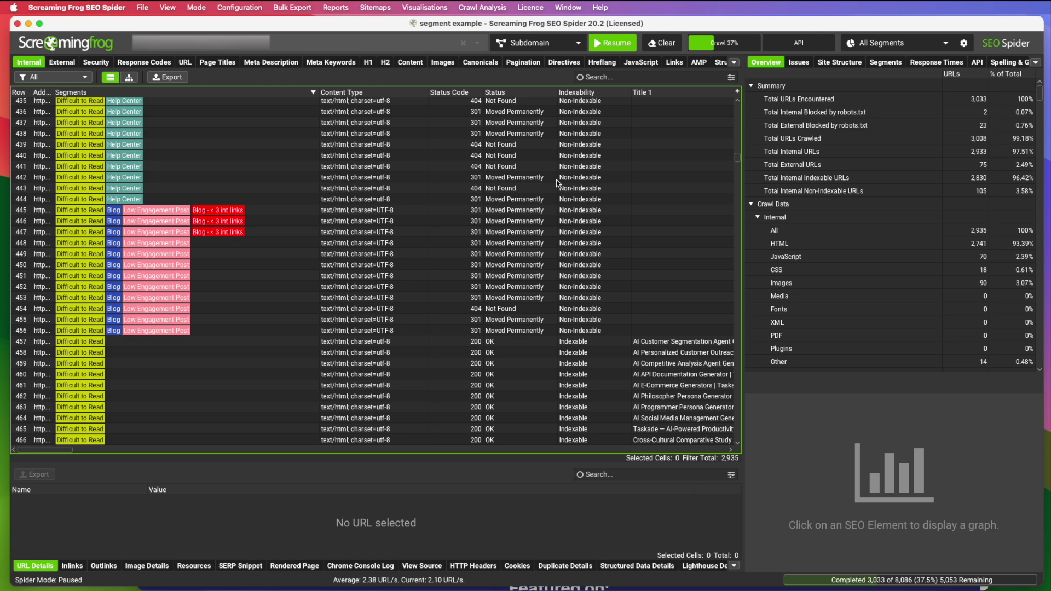
left_click_drag(739, 159, 740, 171)
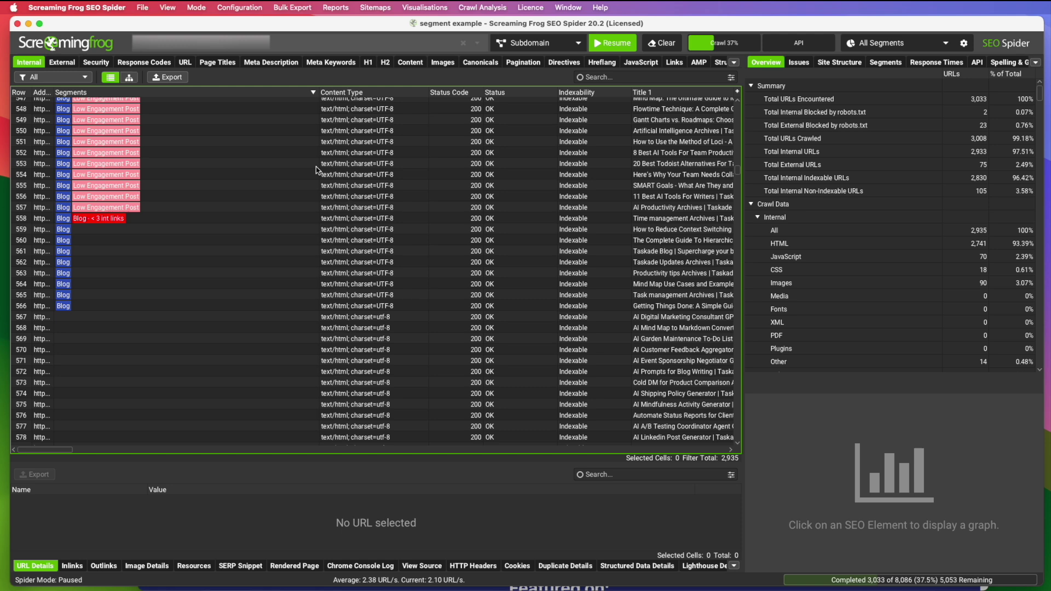
- Reopen the segment settings, review the Blog - < 3 int links rules, and add a seventh New Segment
left_click(239, 7)
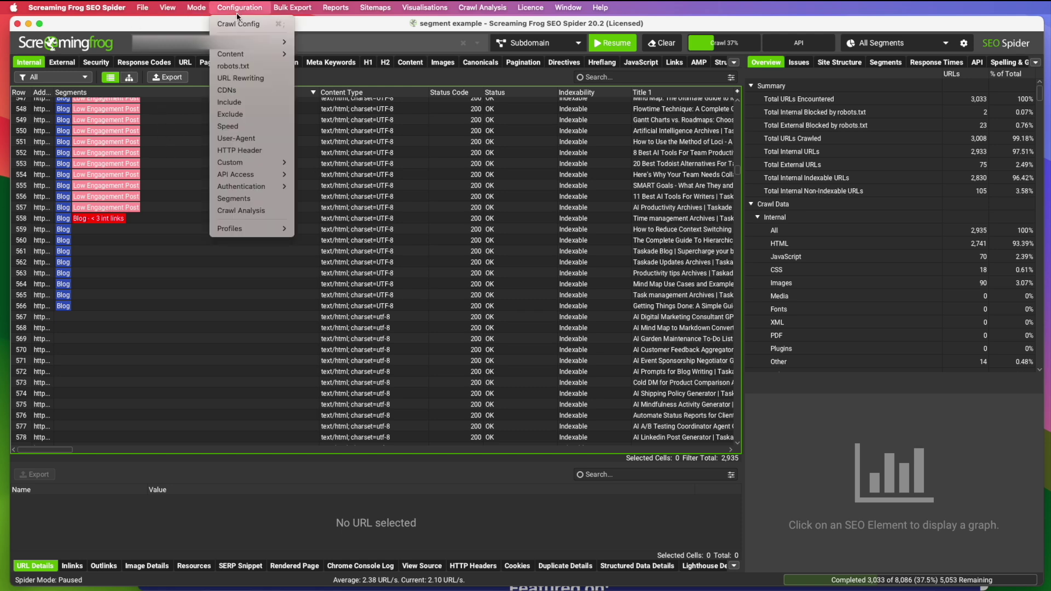
left_click(234, 199)
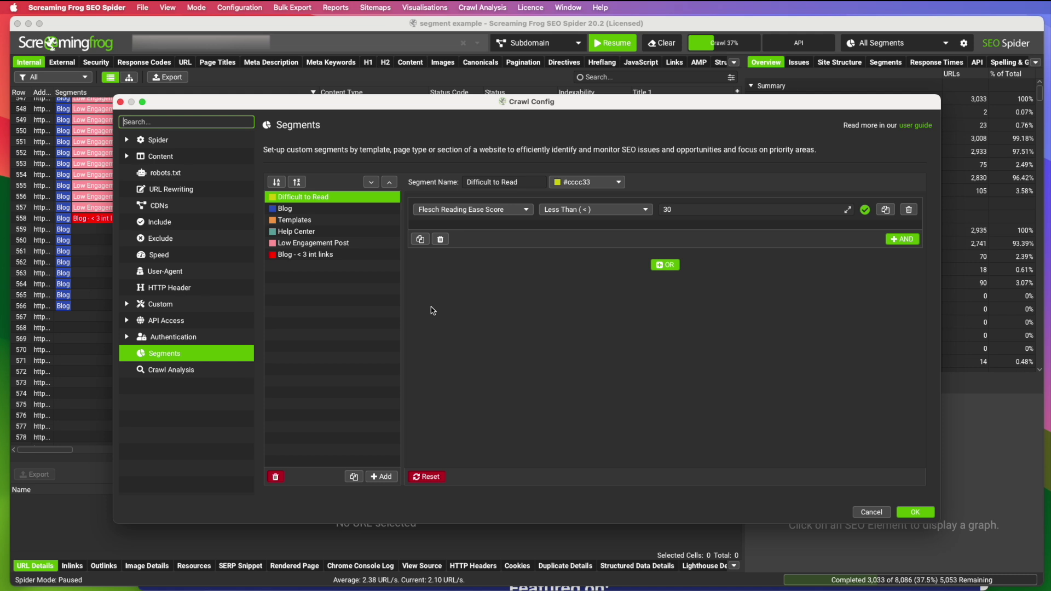
left_click(296, 257)
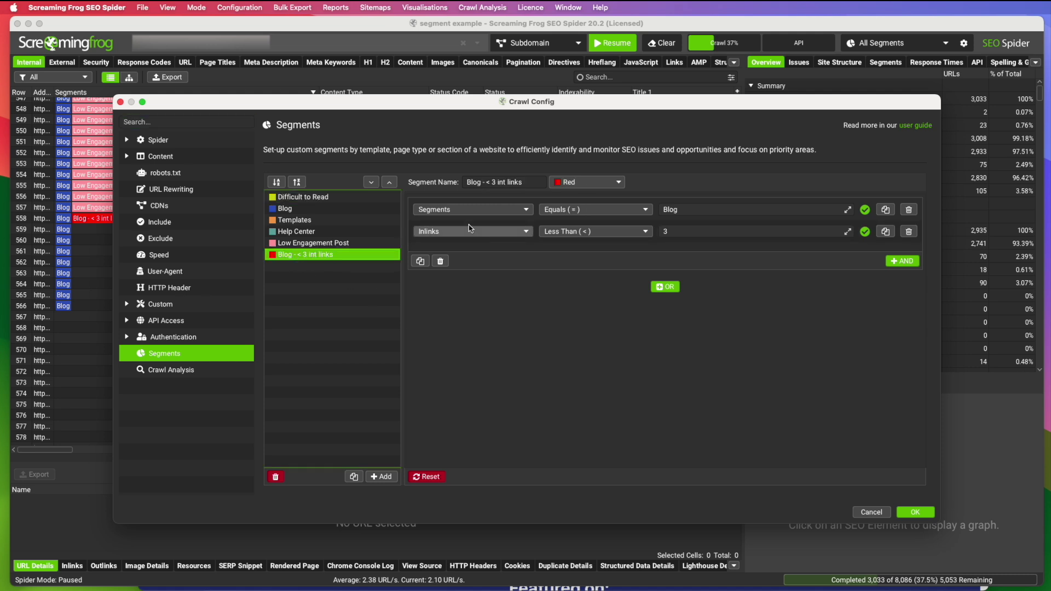
left_click(385, 477)
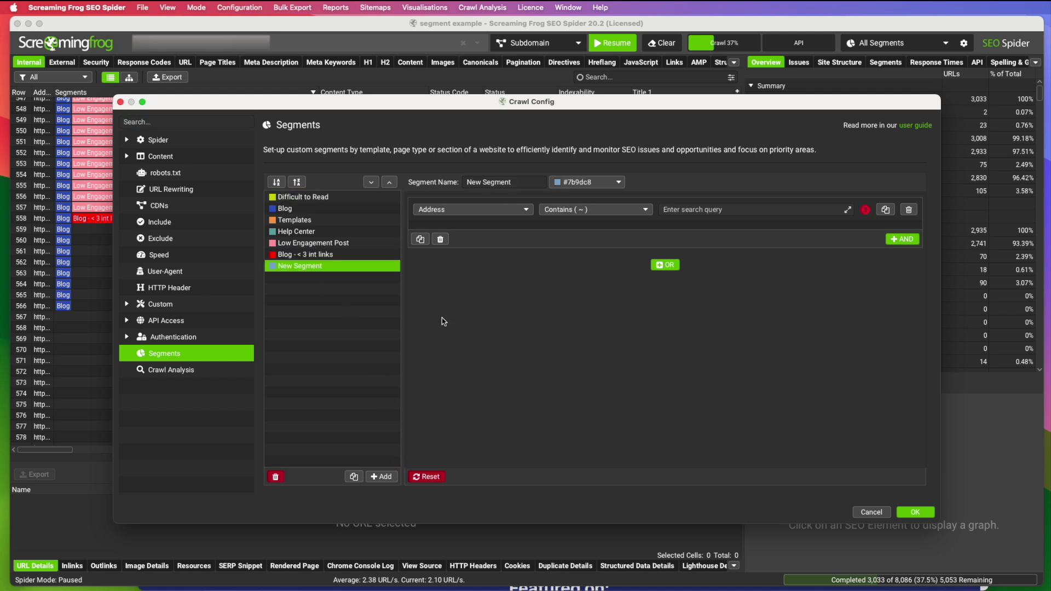
- Browse the new rule's field list, including the APIs metric submenus
left_click(441, 210)
mouse_move(464, 224)
mouse_move(485, 37)
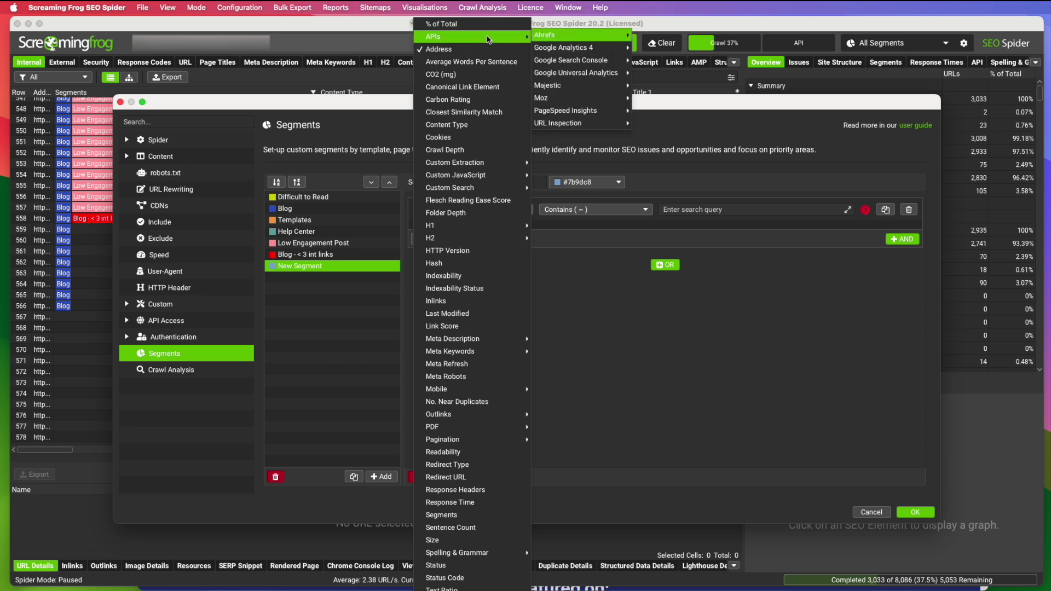
mouse_move(583, 73)
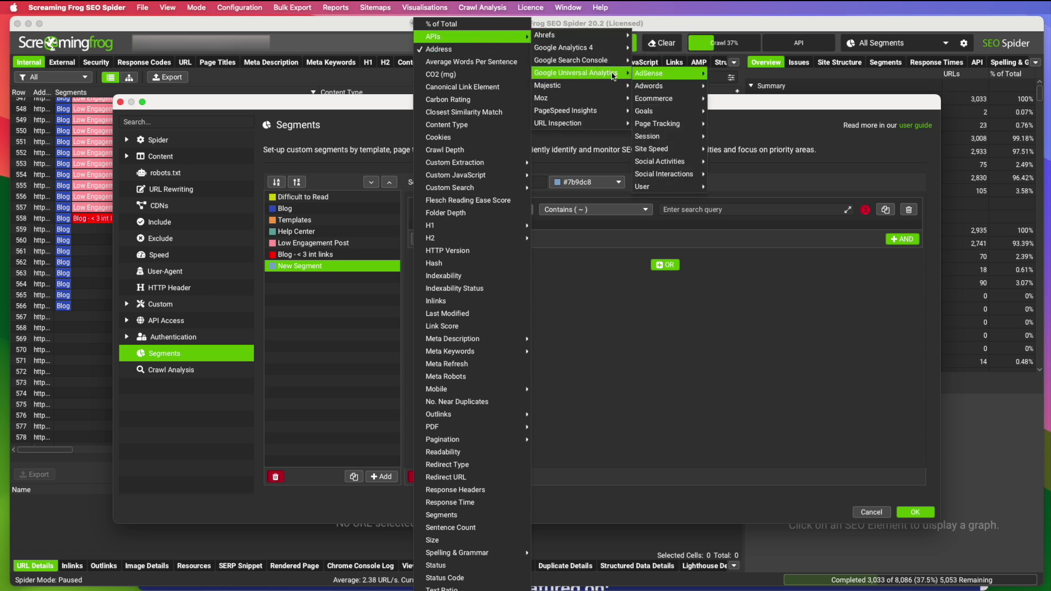
mouse_move(584, 52)
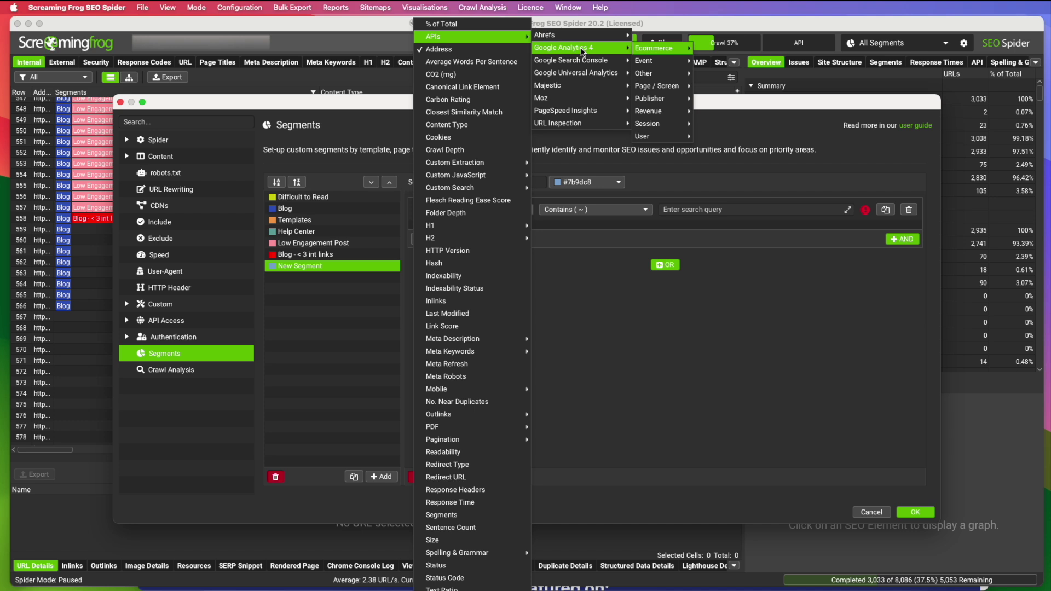
mouse_move(659, 51)
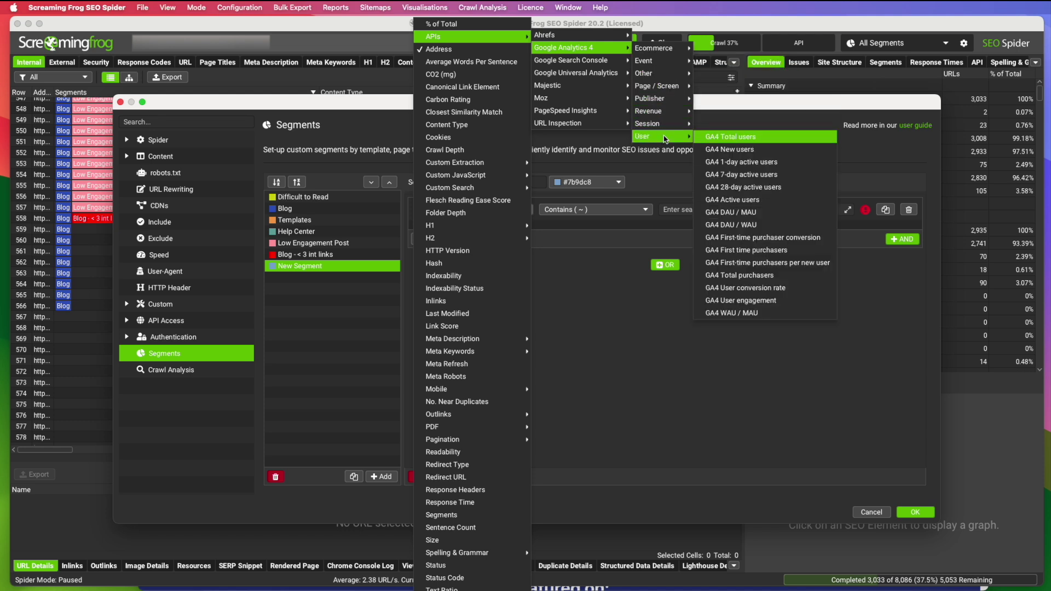
mouse_move(666, 129)
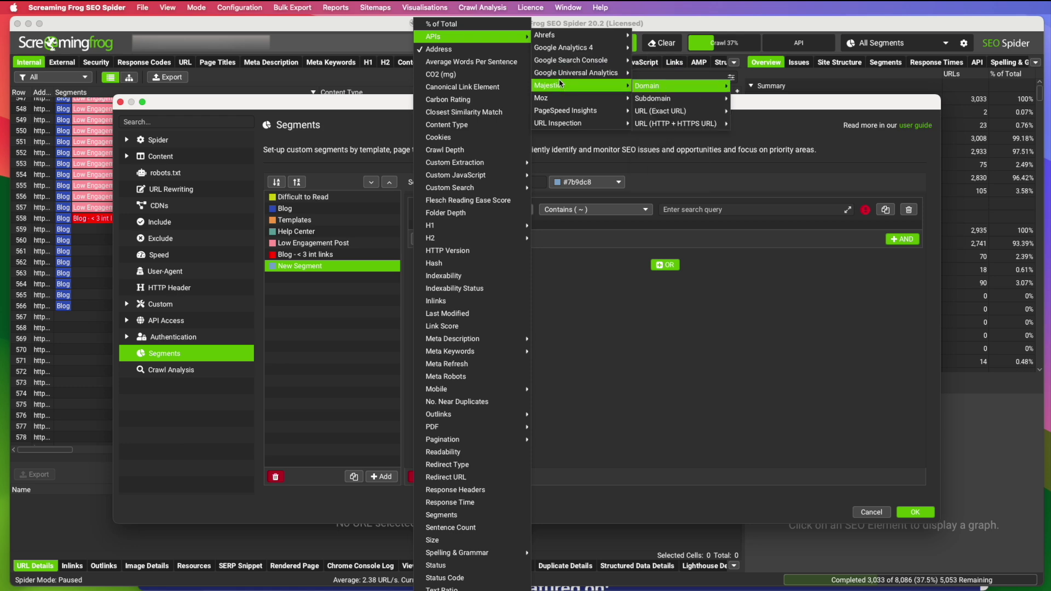
mouse_move(660, 88)
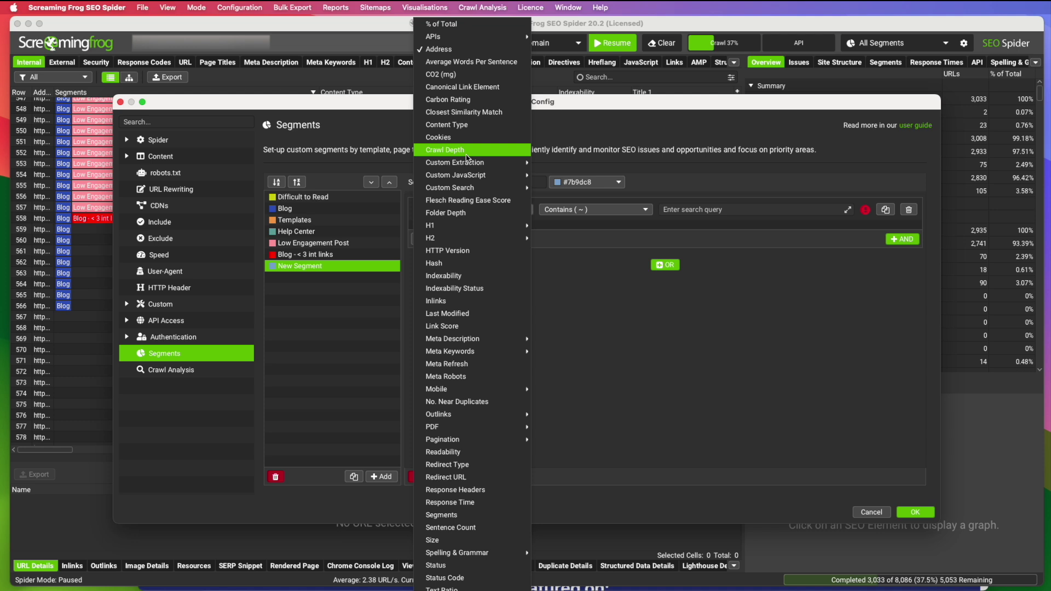
- Look through the Custom Extraction and other fields, then close the list keeping Address contains
mouse_move(470, 164)
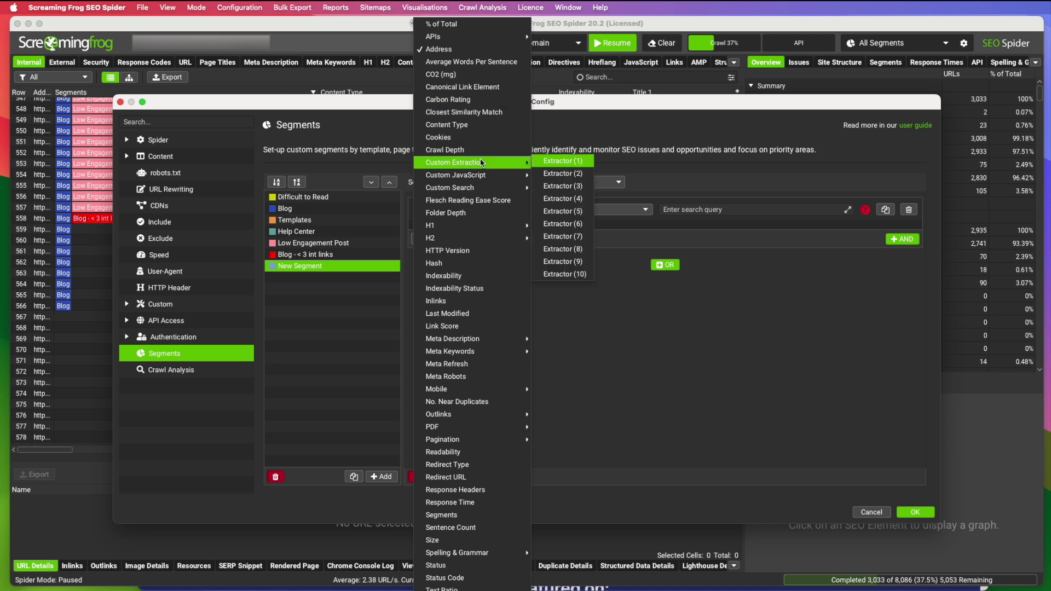
mouse_move(489, 350)
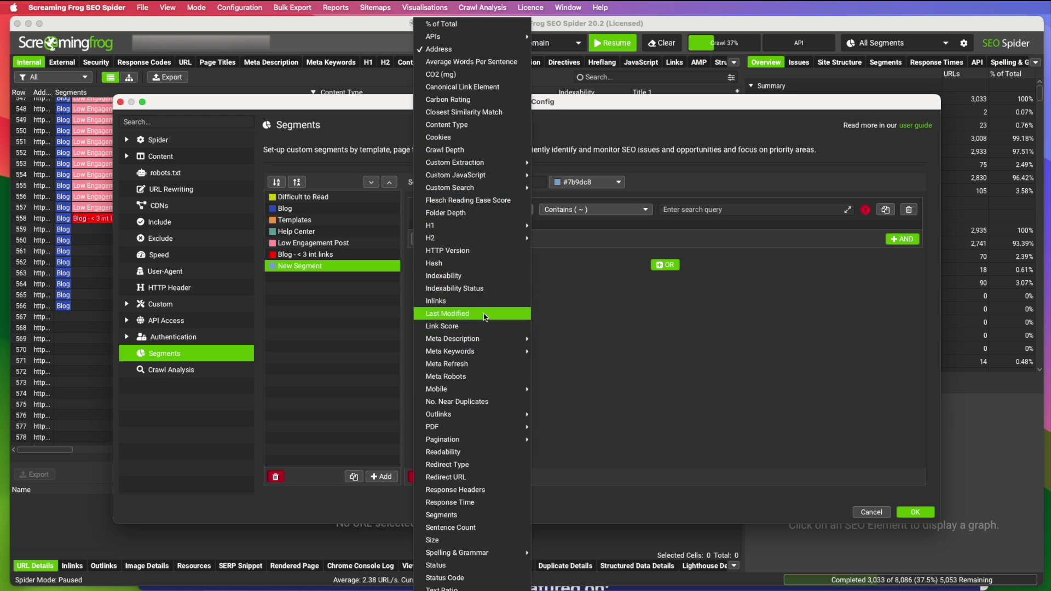
left_click(662, 323)
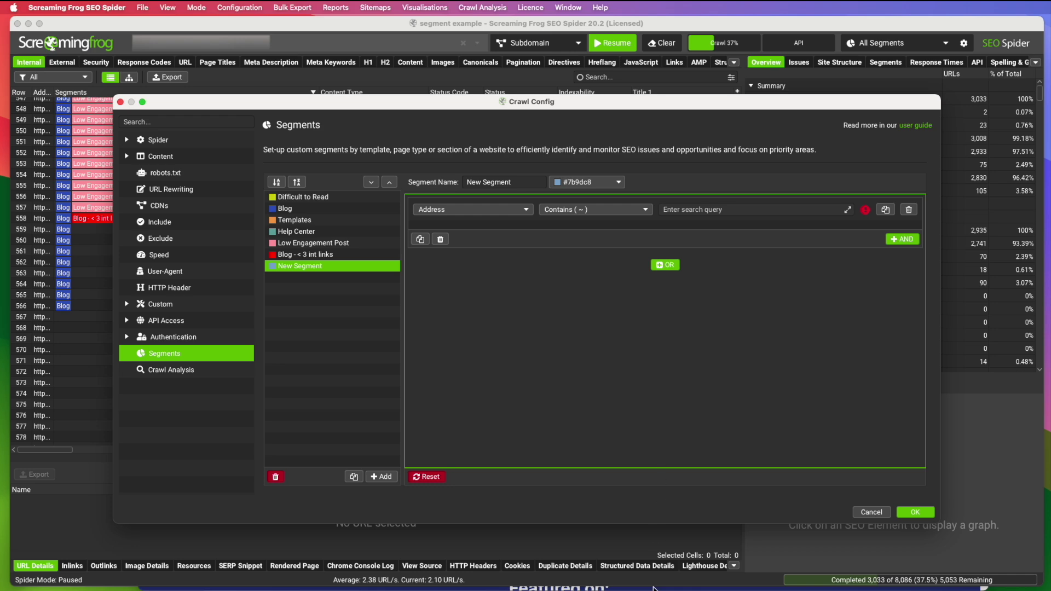
- Switch to the Chrome window showing the theseopub.com homepage
key("super+Tab")
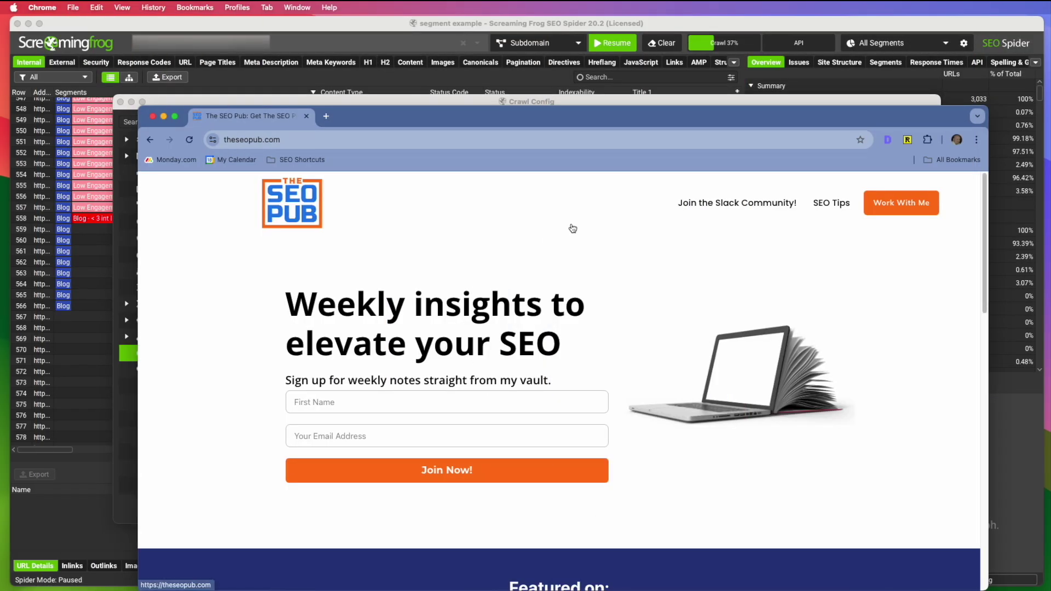